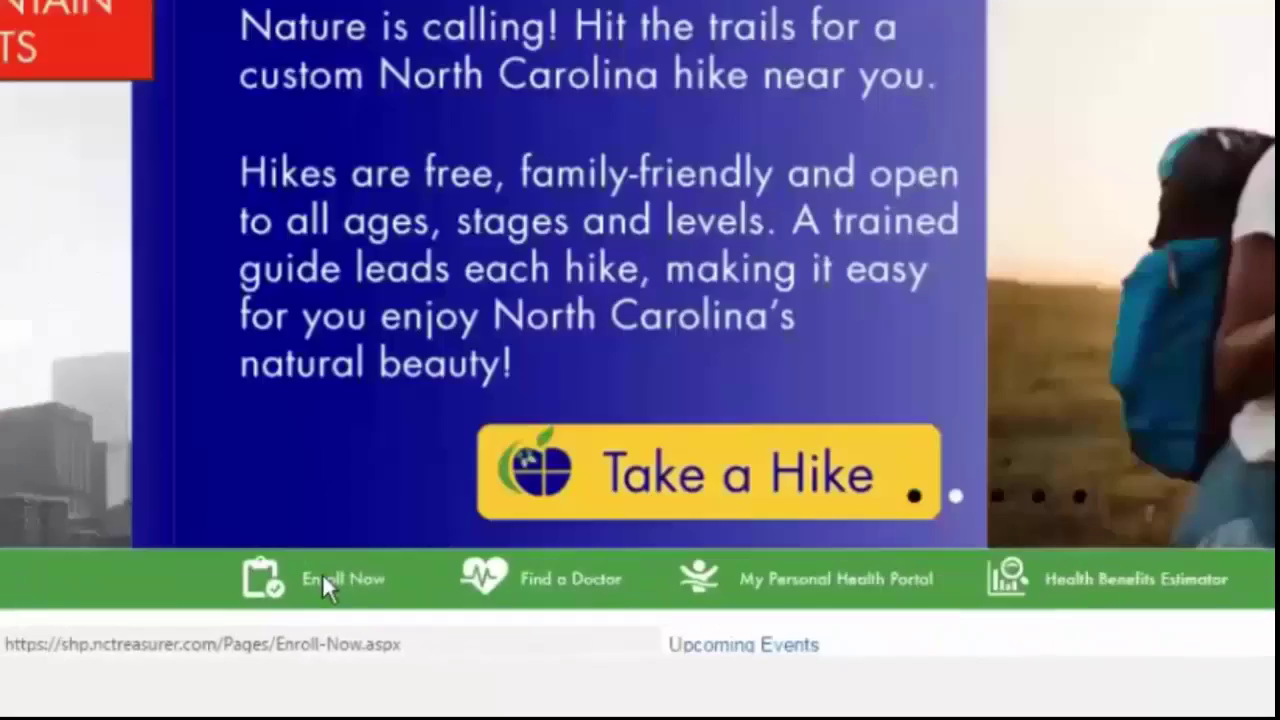
Go to the State Health Plan's Enroll Now page and log in to ORBIT with the user name and account password.
click(322, 577)
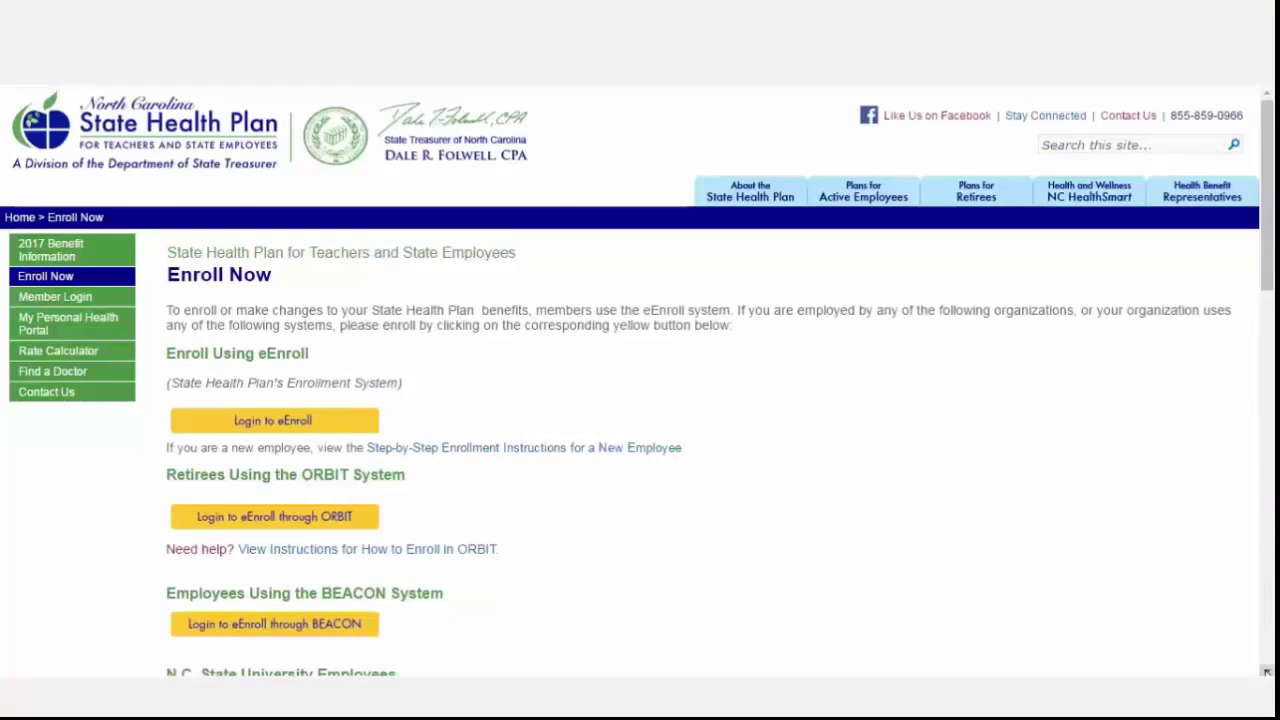
scroll(1266, 672, down, 2)
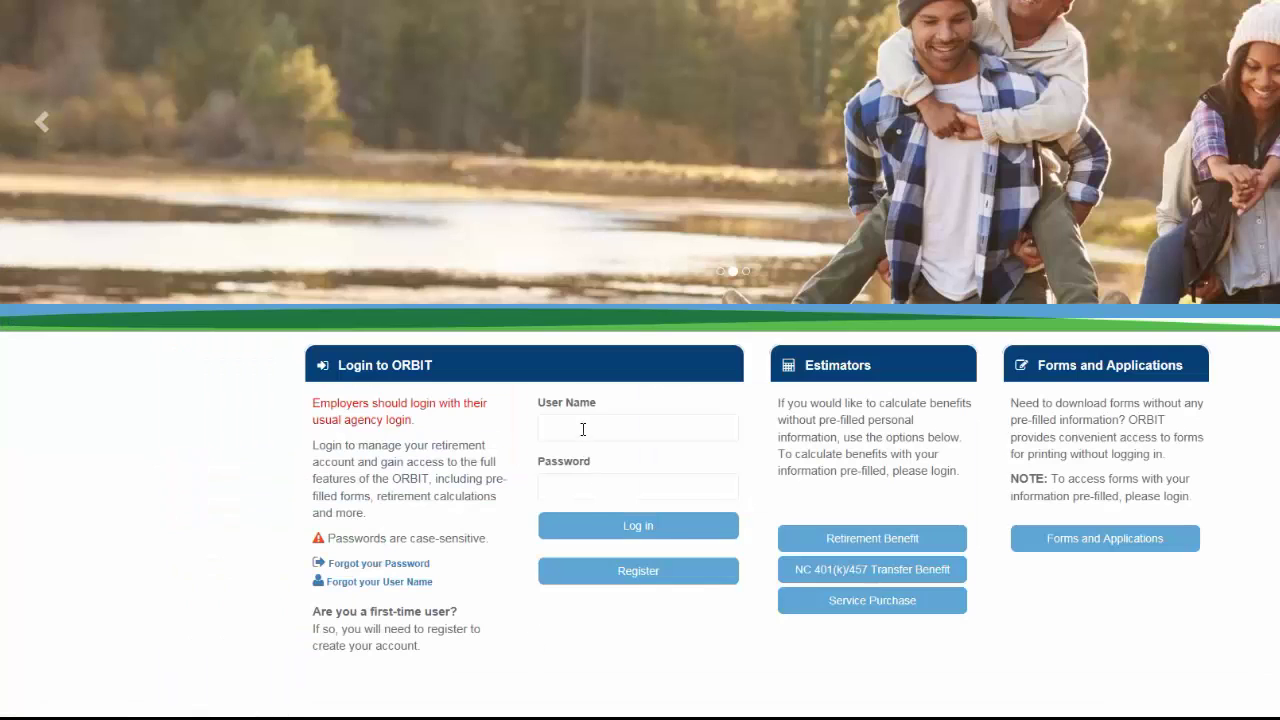
click(583, 429)
text(Your User Name)
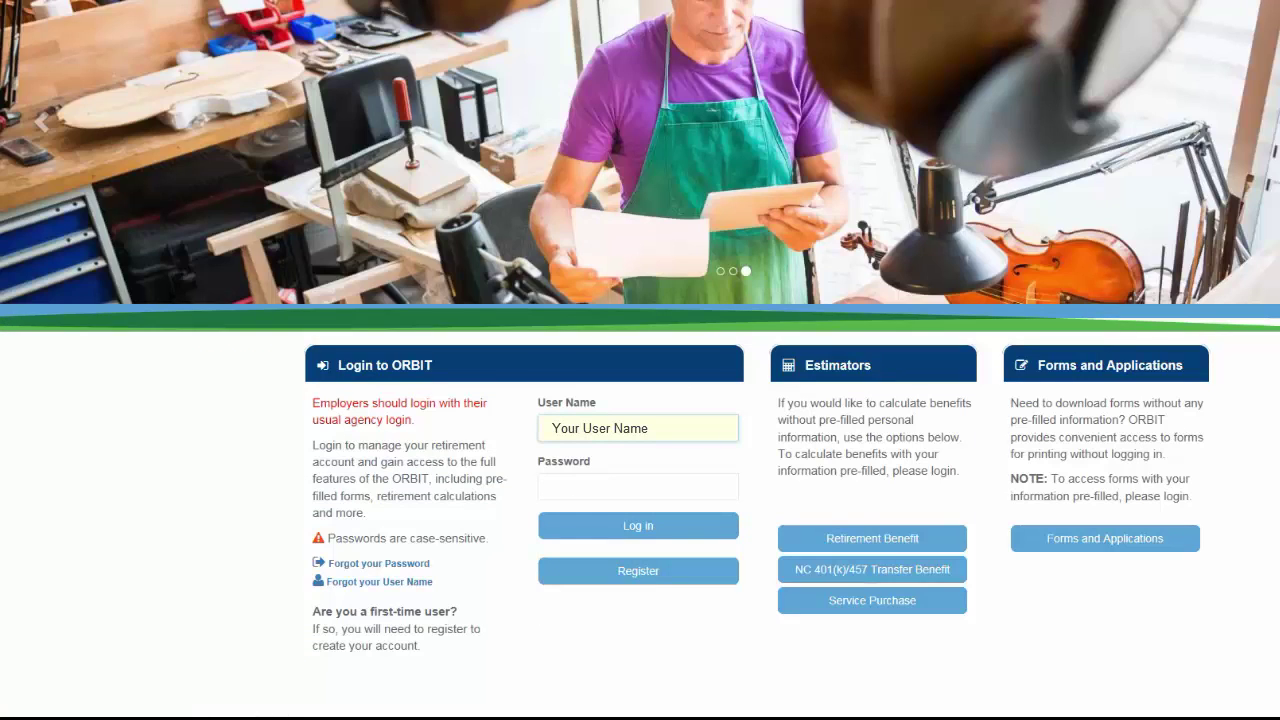
click(638, 487)
text(Yo)
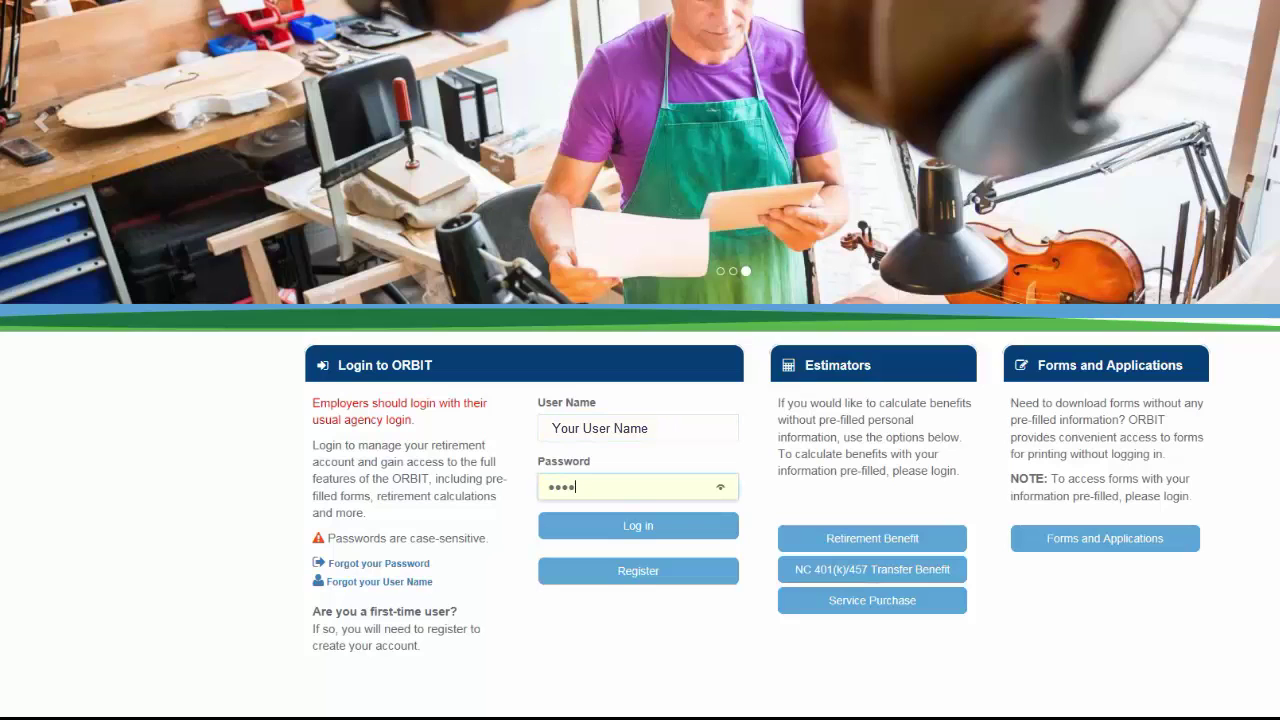
click(617, 522)
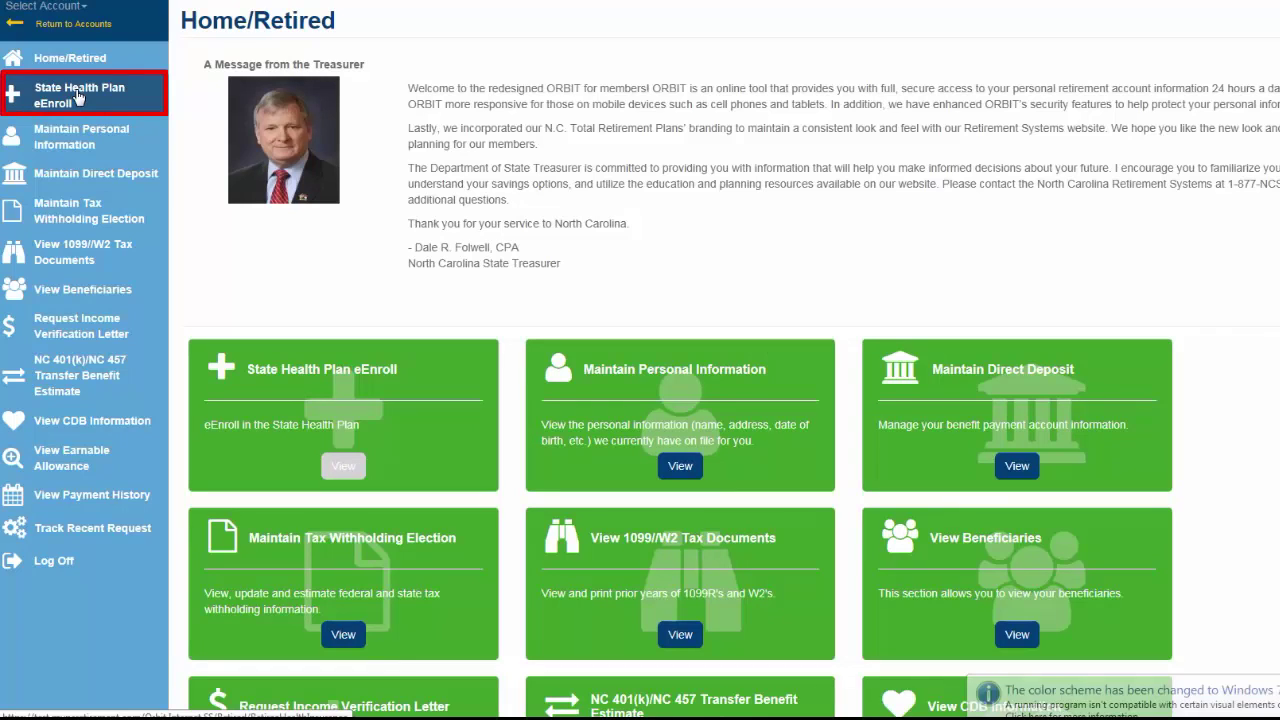
Enter State Health Plan eEnroll from ORBIT and bring up the dependent verification requests in the Document Center.
click(79, 96)
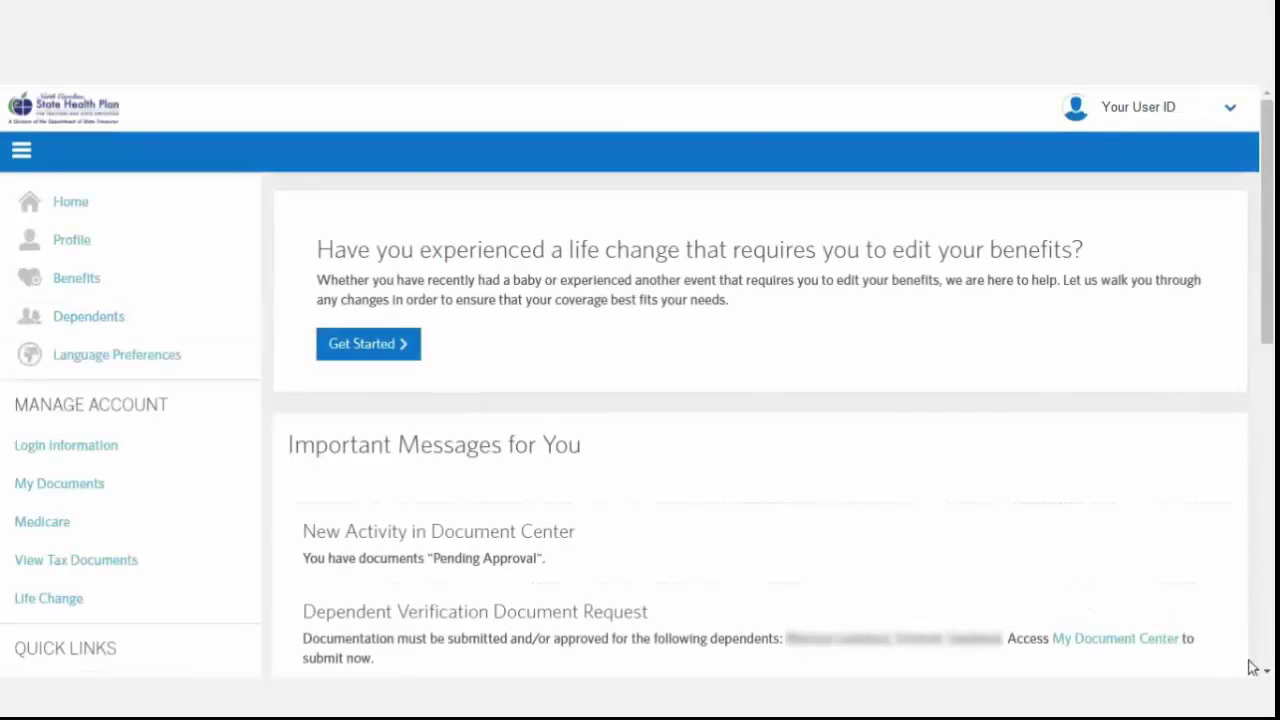
scroll(1258, 665, down, 2)
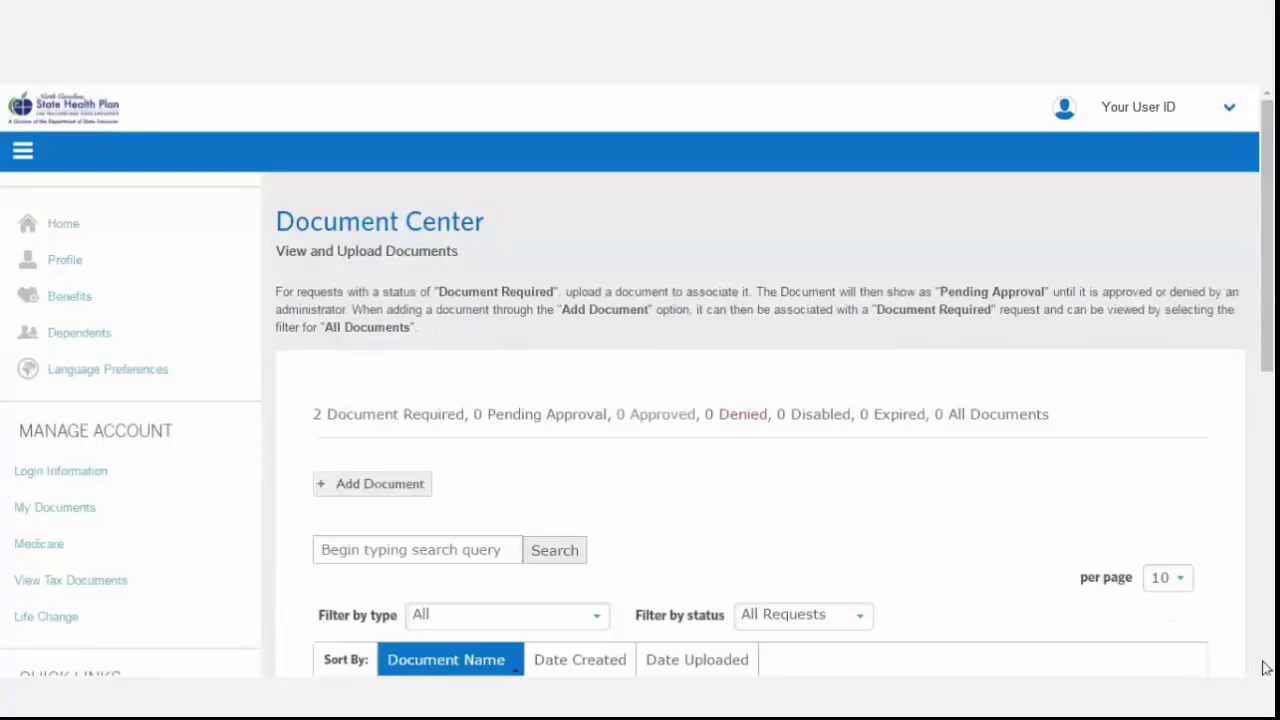
scroll(1267, 670, down, 4)
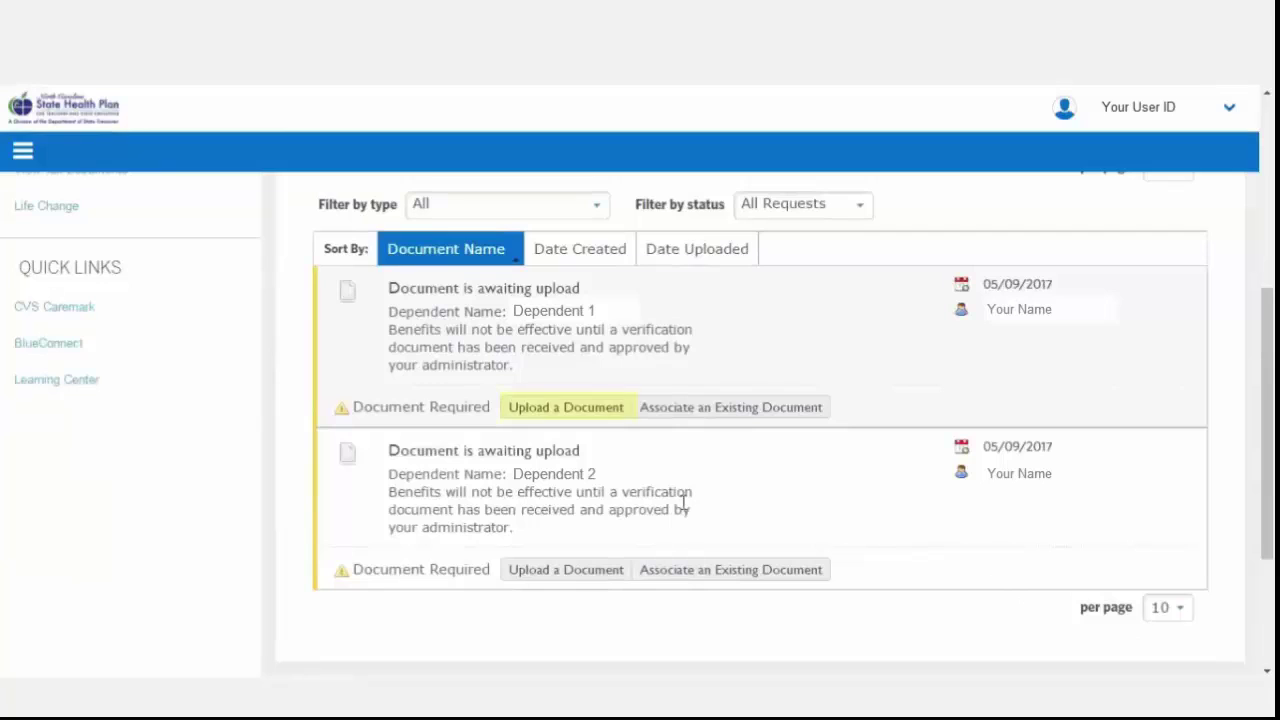
Start a document upload for Dependent 1 and choose the file "dependent birth certificate".
click(570, 410)
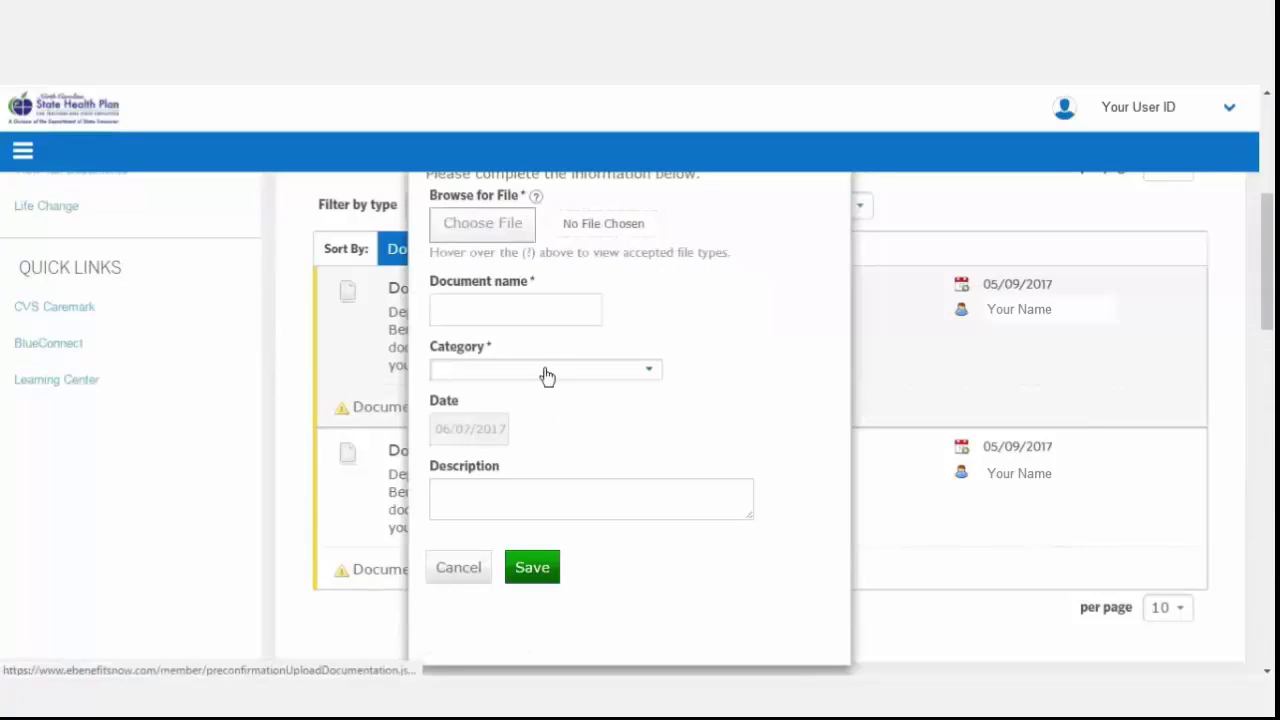
click(458, 230)
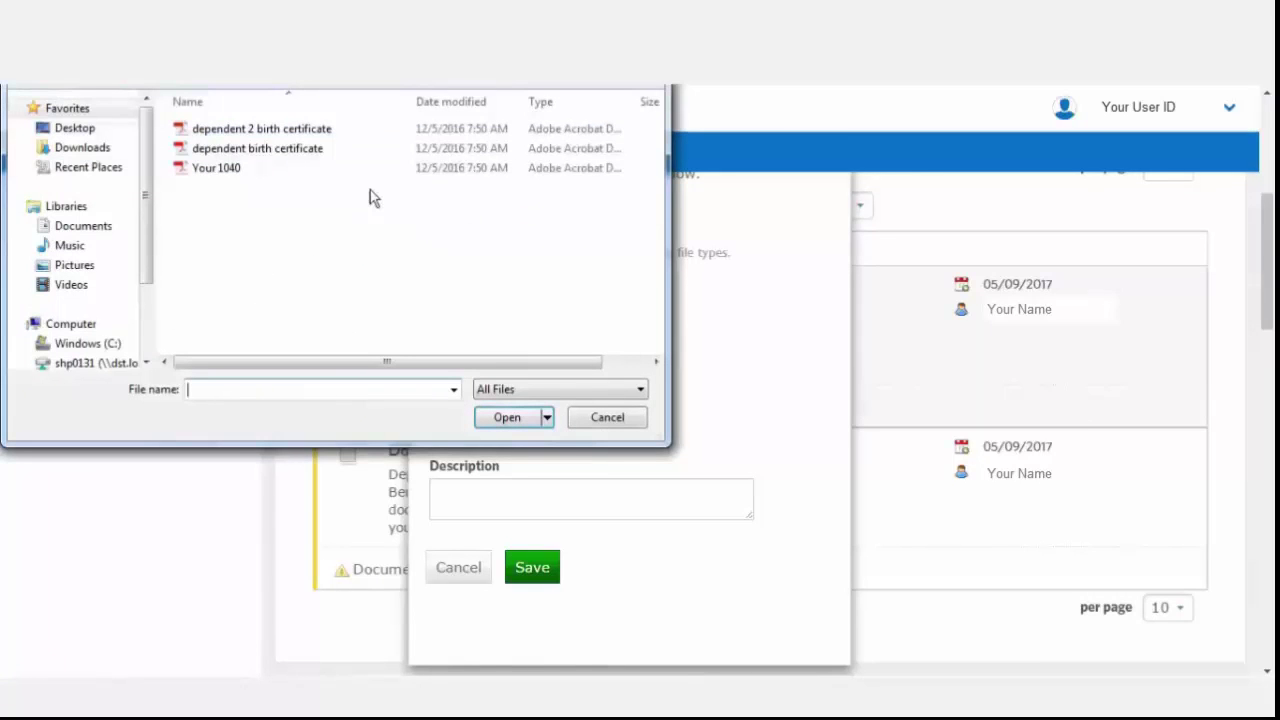
click(316, 151)
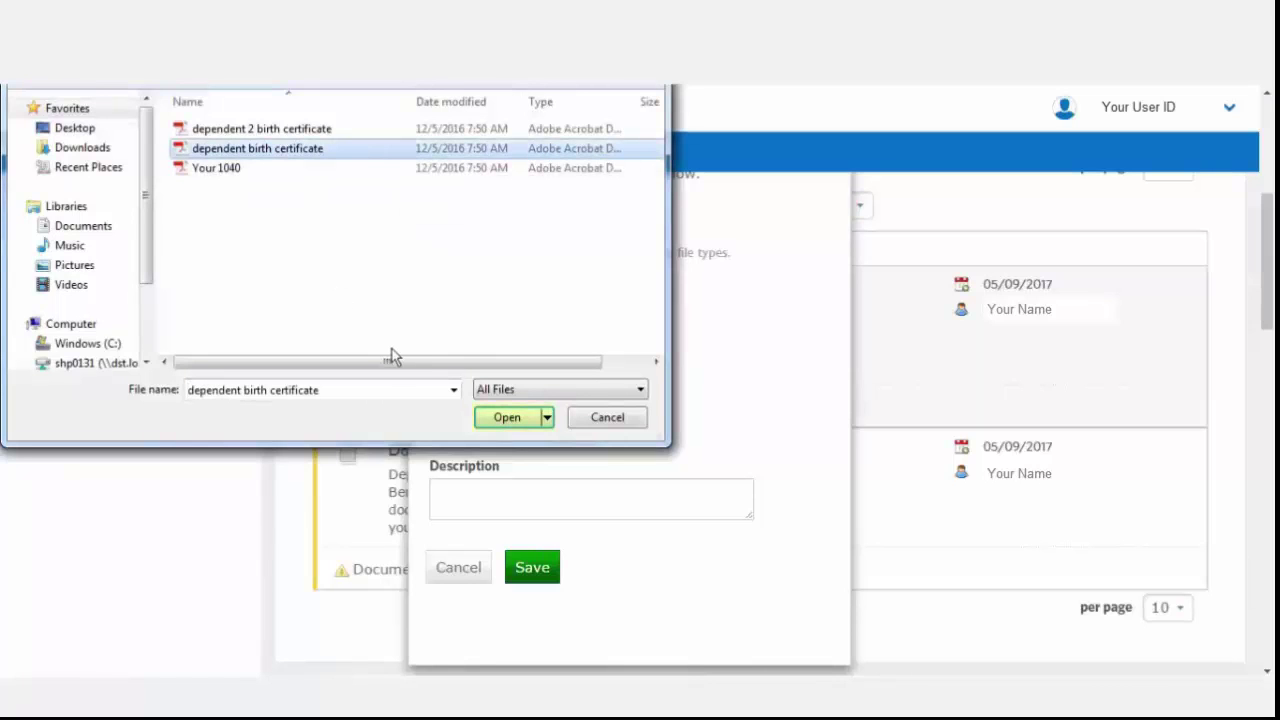
click(507, 419)
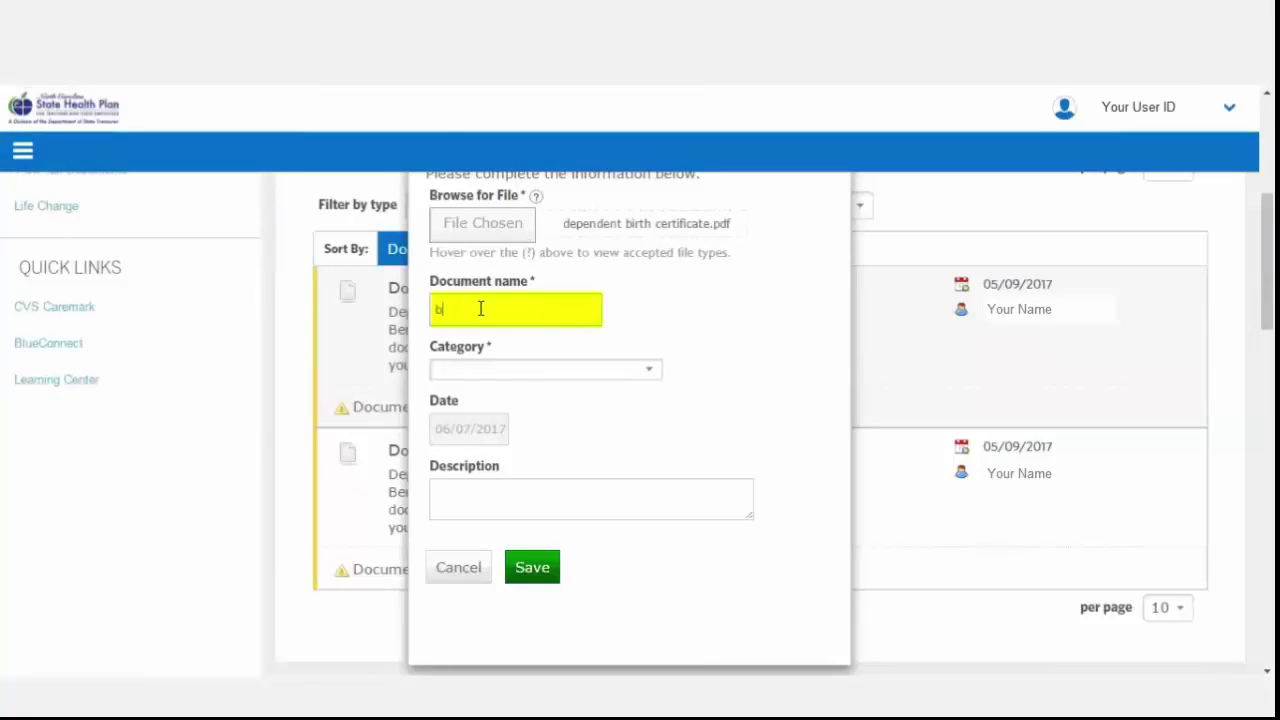
Complete Dependent 1's upload form with document name "birth cert 1", category Birth Certificate and description "birth cert 1", and save it.
text(irth cert 1)
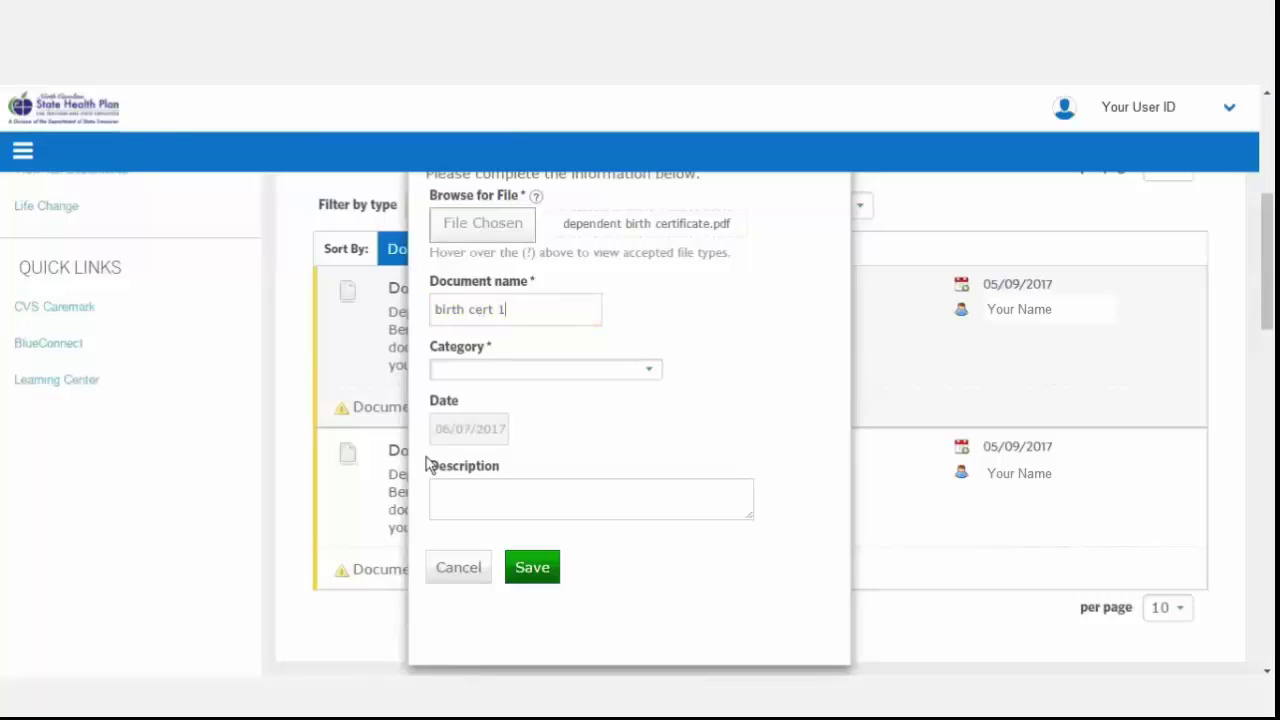
click(646, 372)
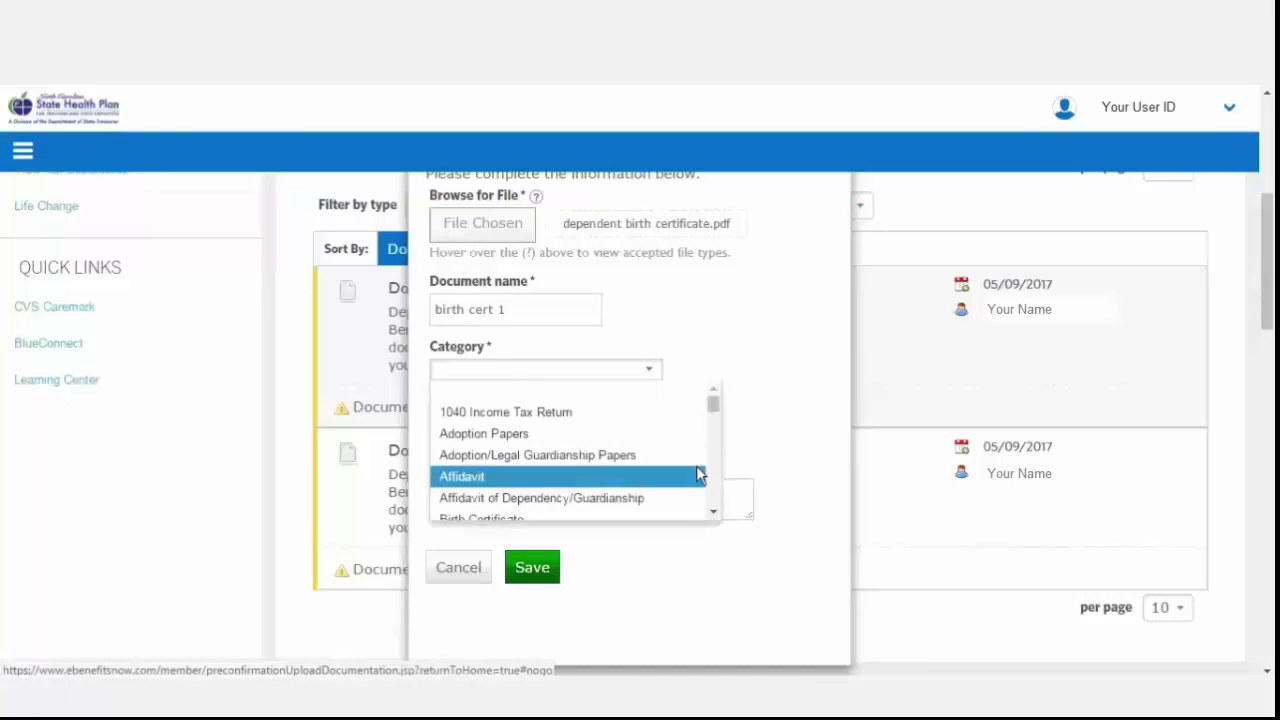
click(713, 512)
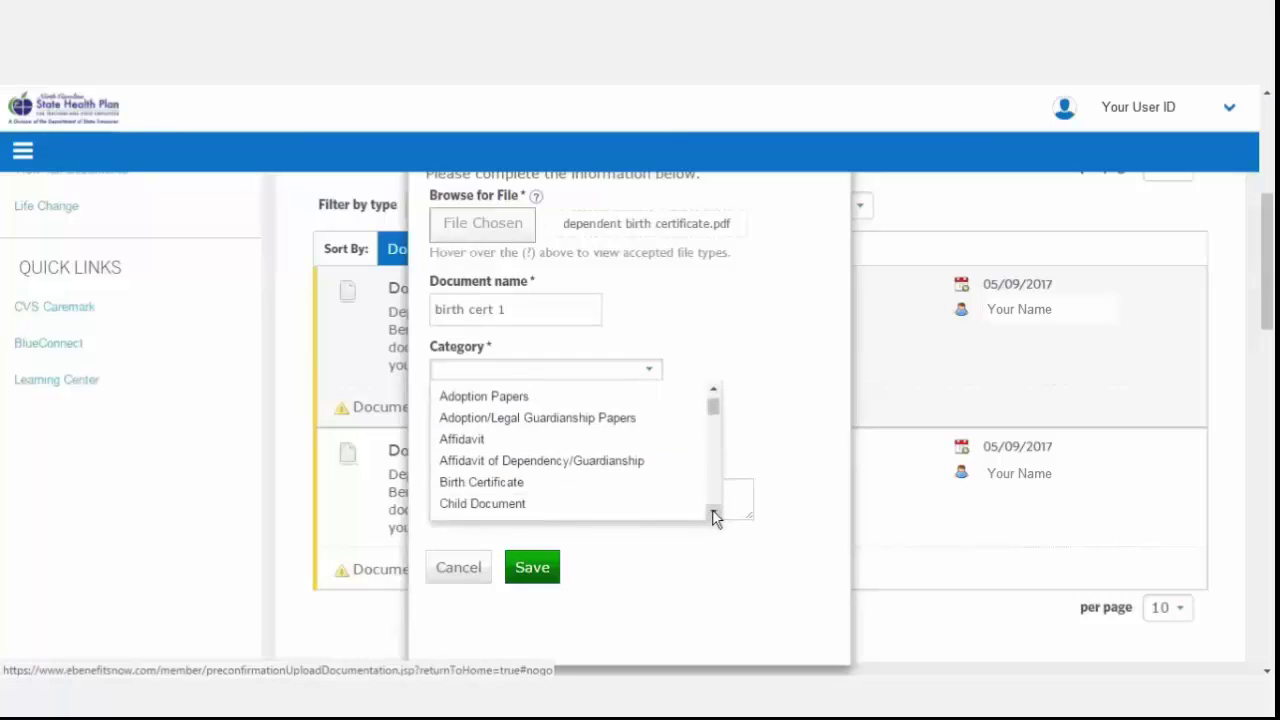
click(638, 484)
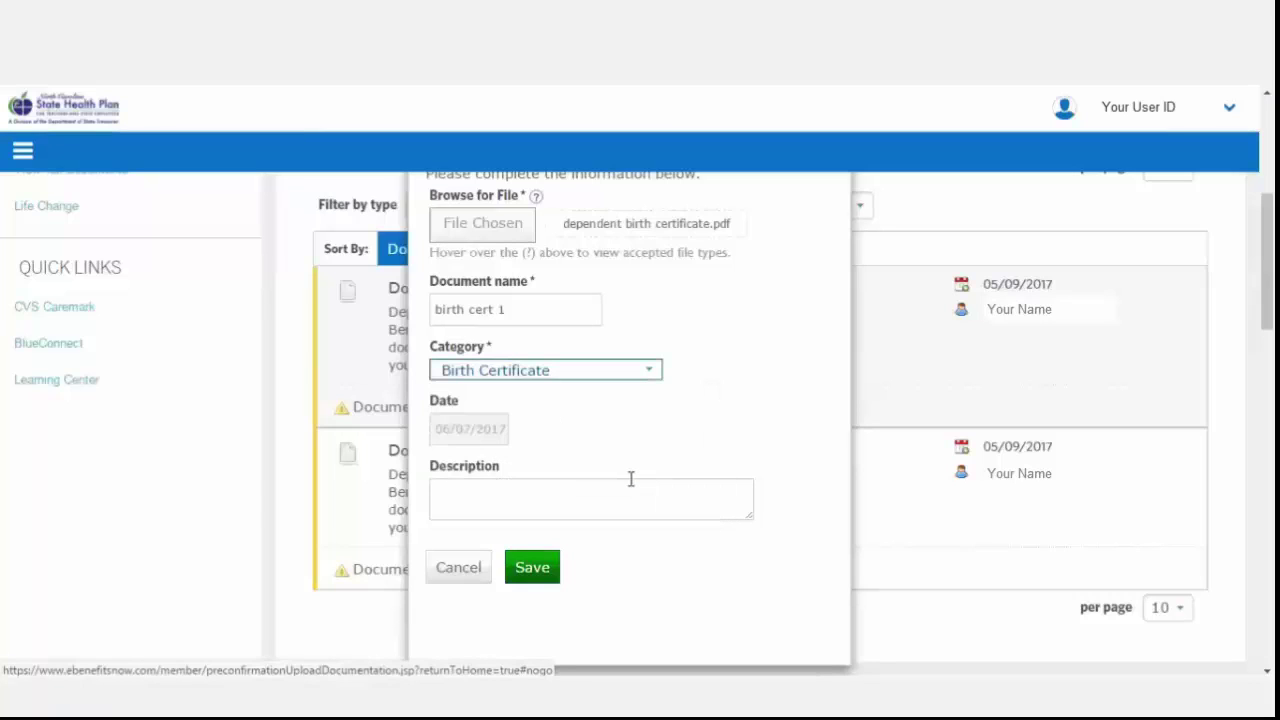
click(595, 488)
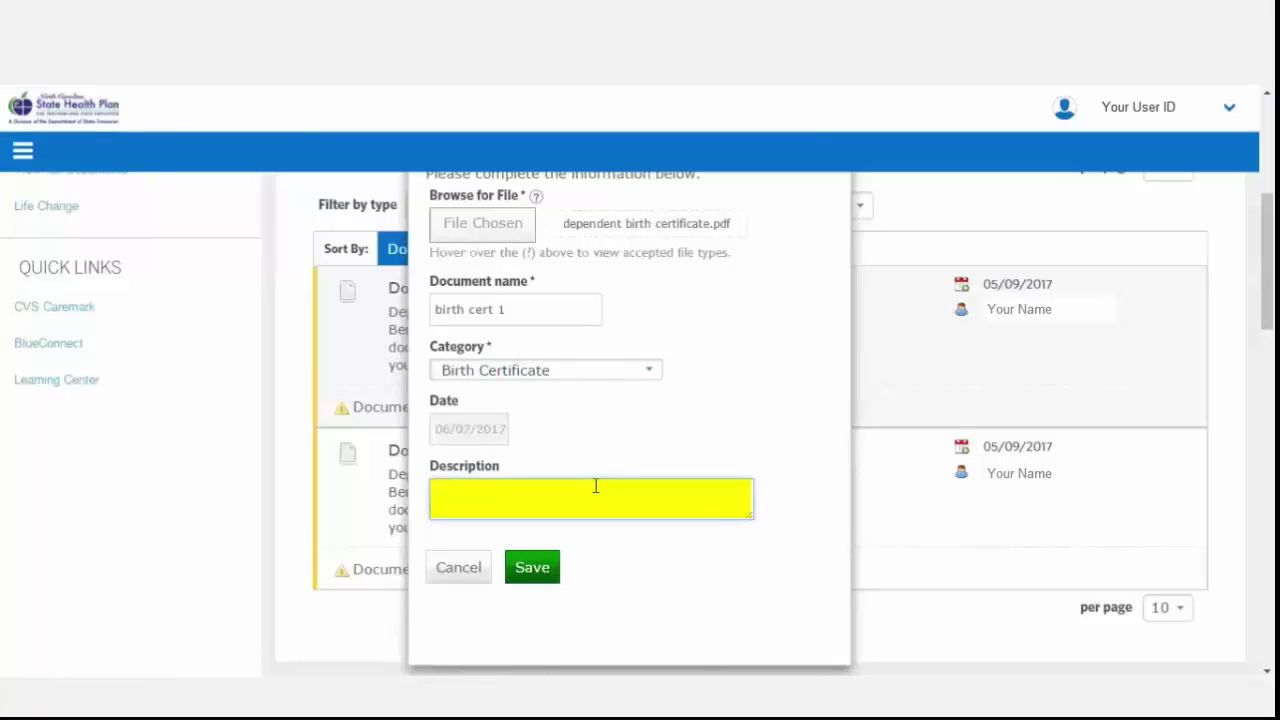
text(birth cert 1)
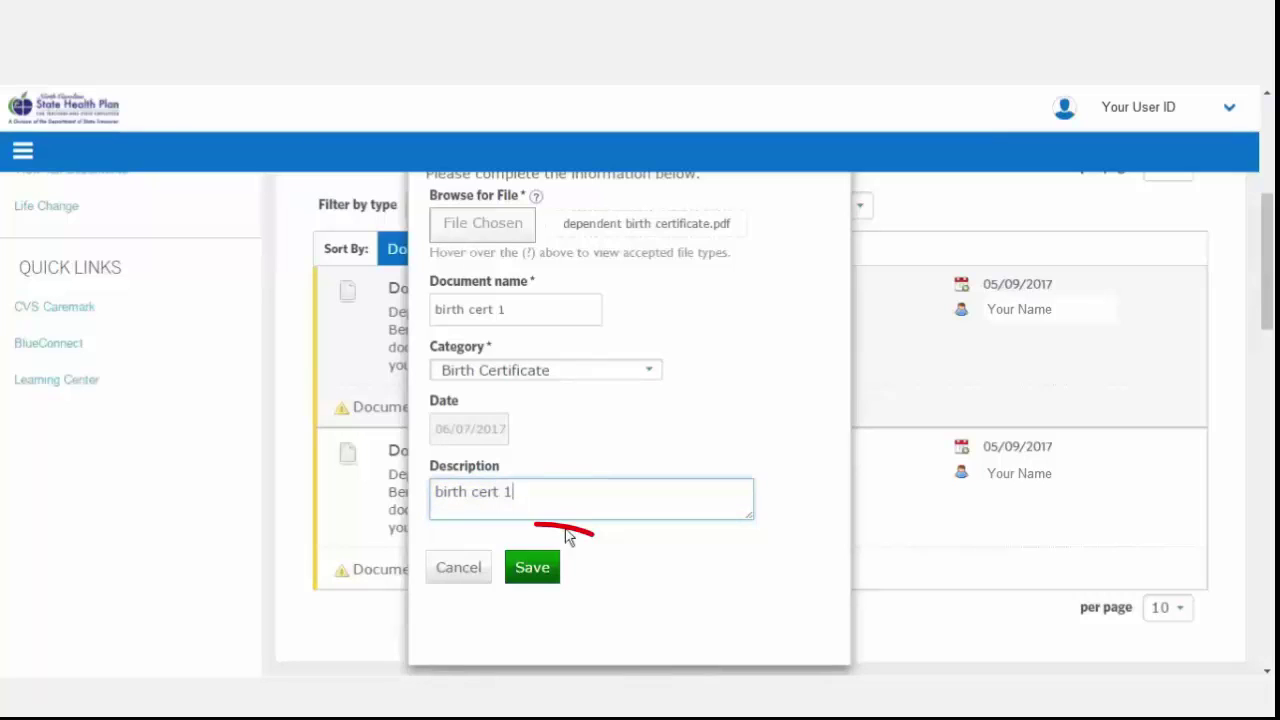
click(546, 570)
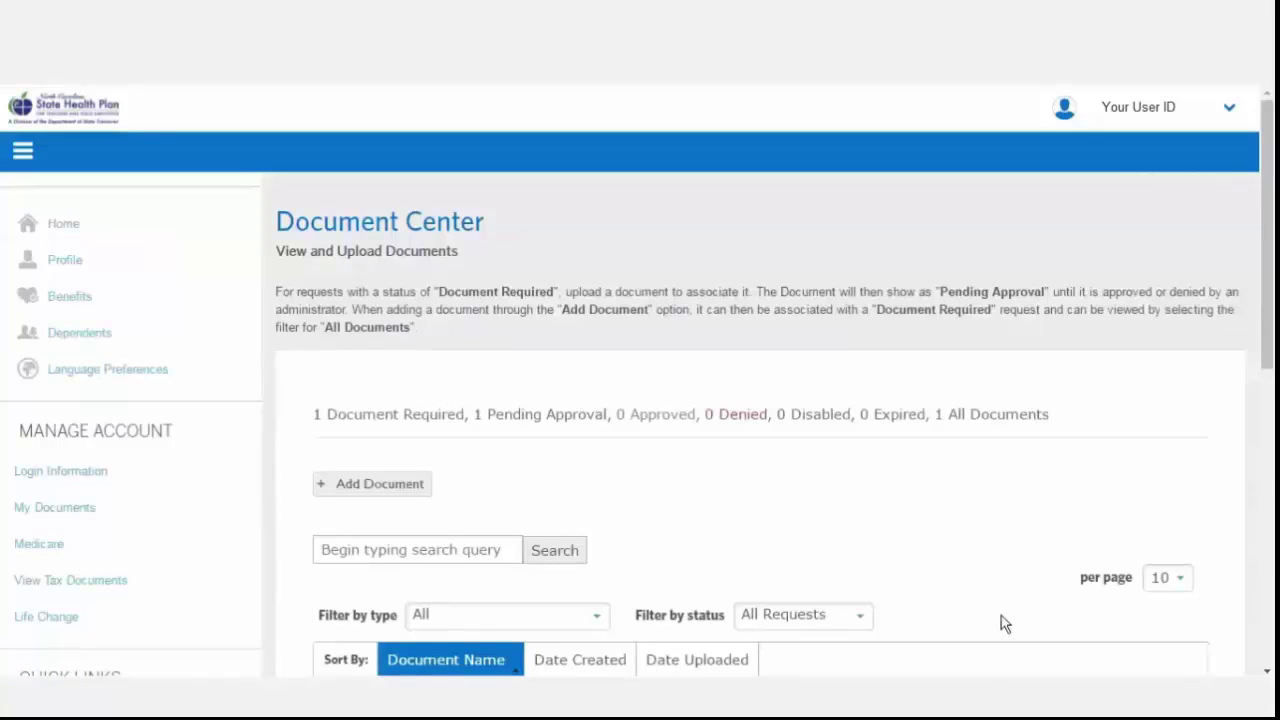
Start a document upload for Dependent 2 and choose the file "dependent 2 birth certificate".
scroll(1267, 669, down, 5)
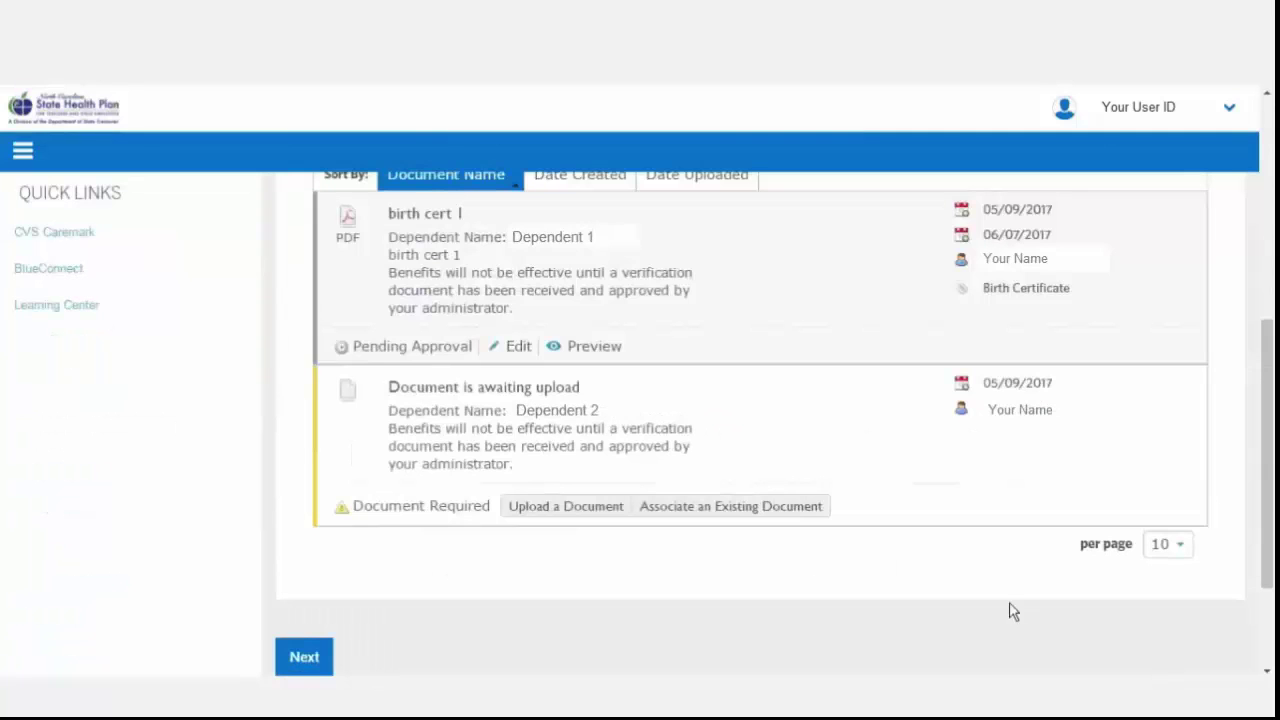
click(583, 510)
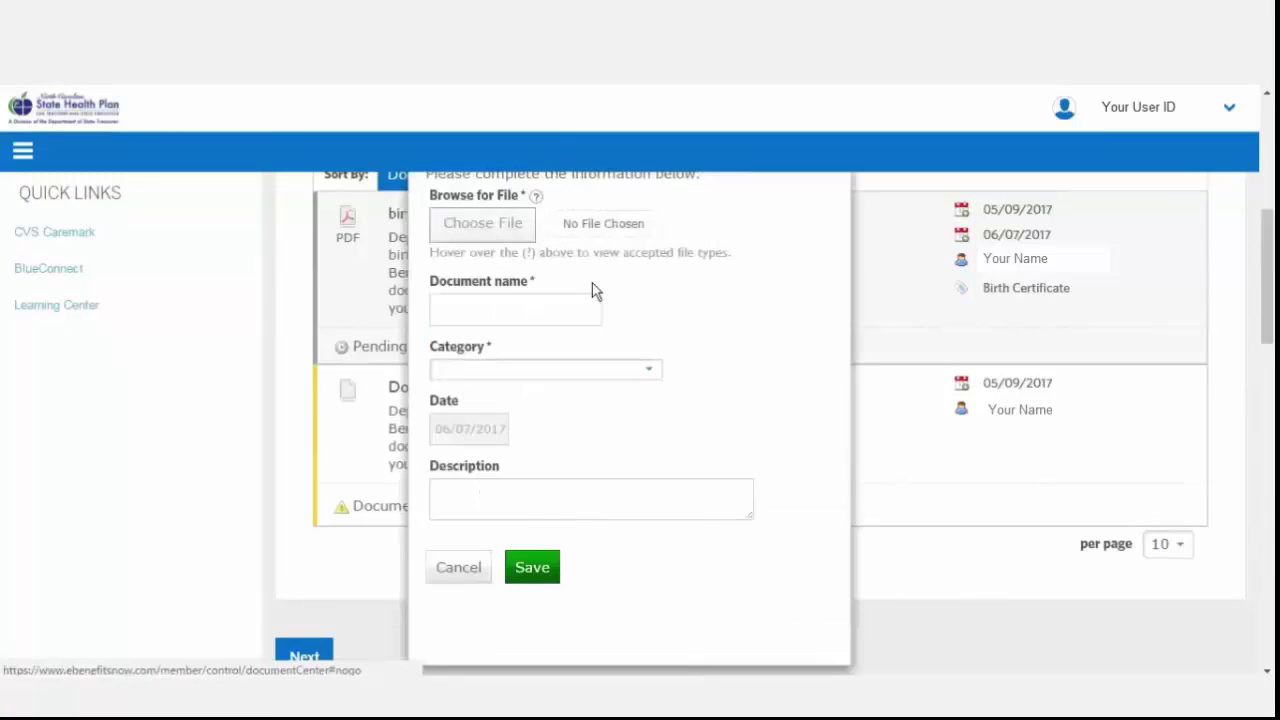
click(510, 240)
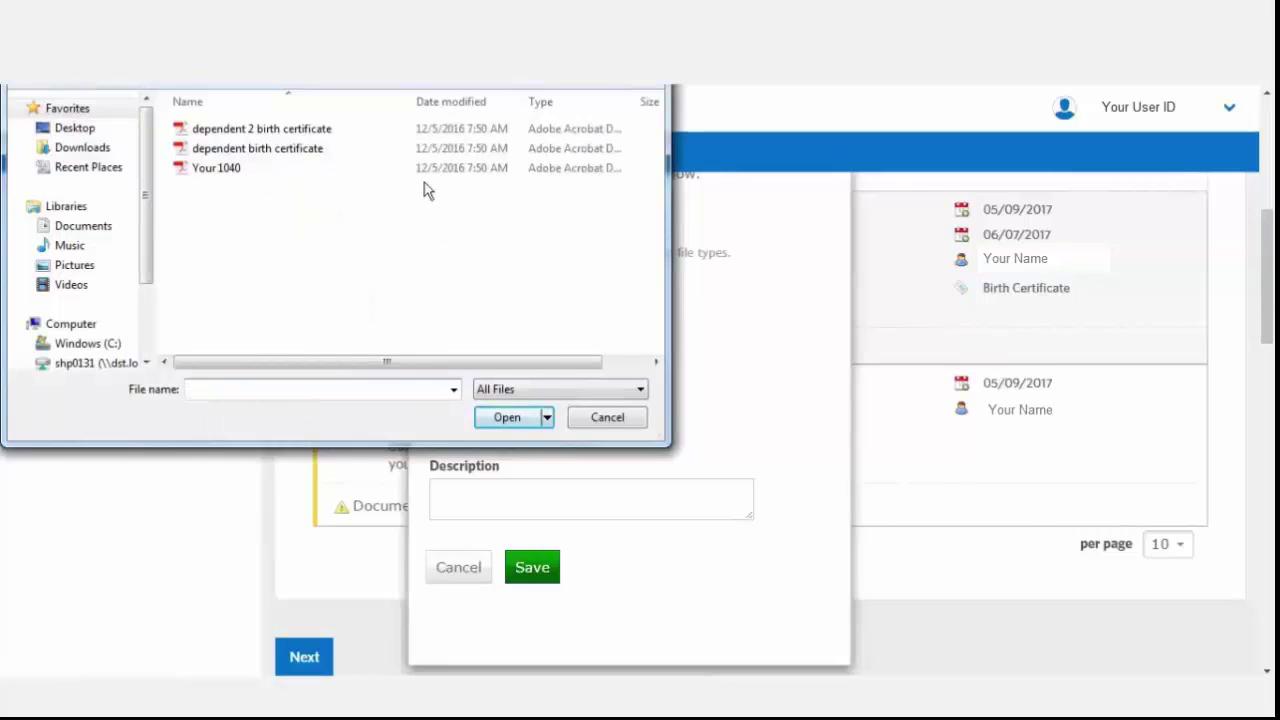
click(332, 128)
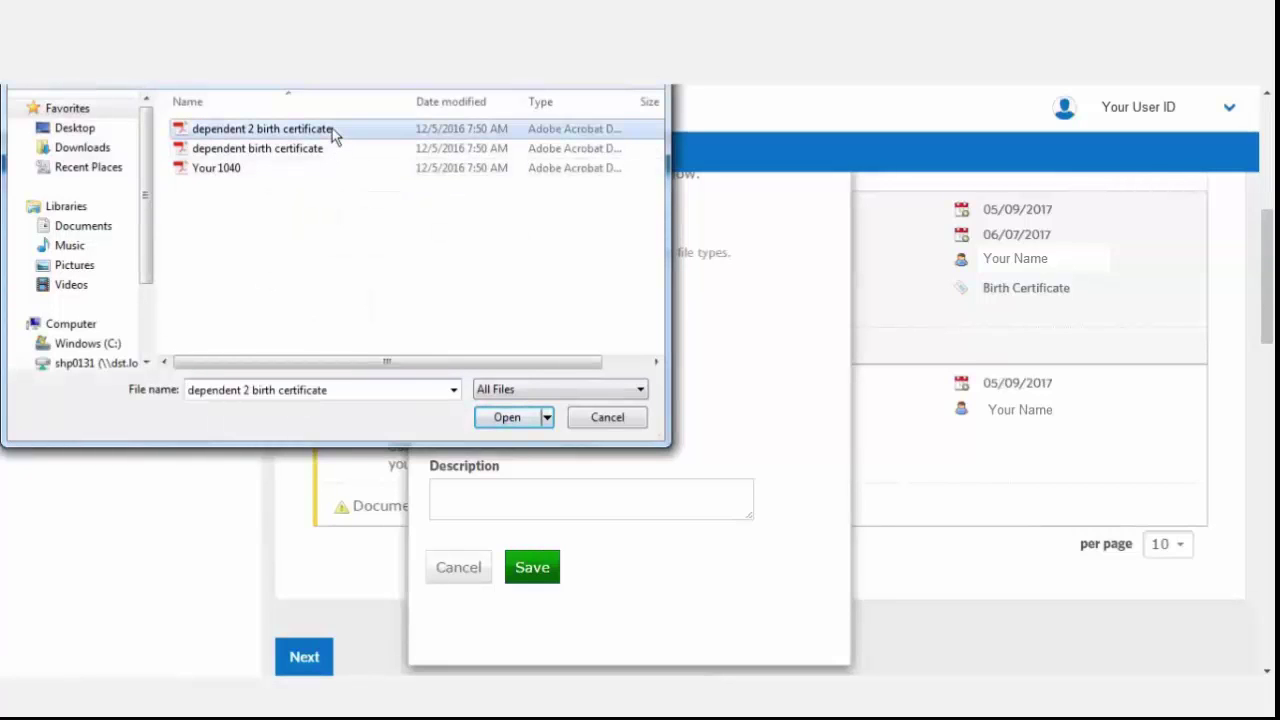
click(507, 418)
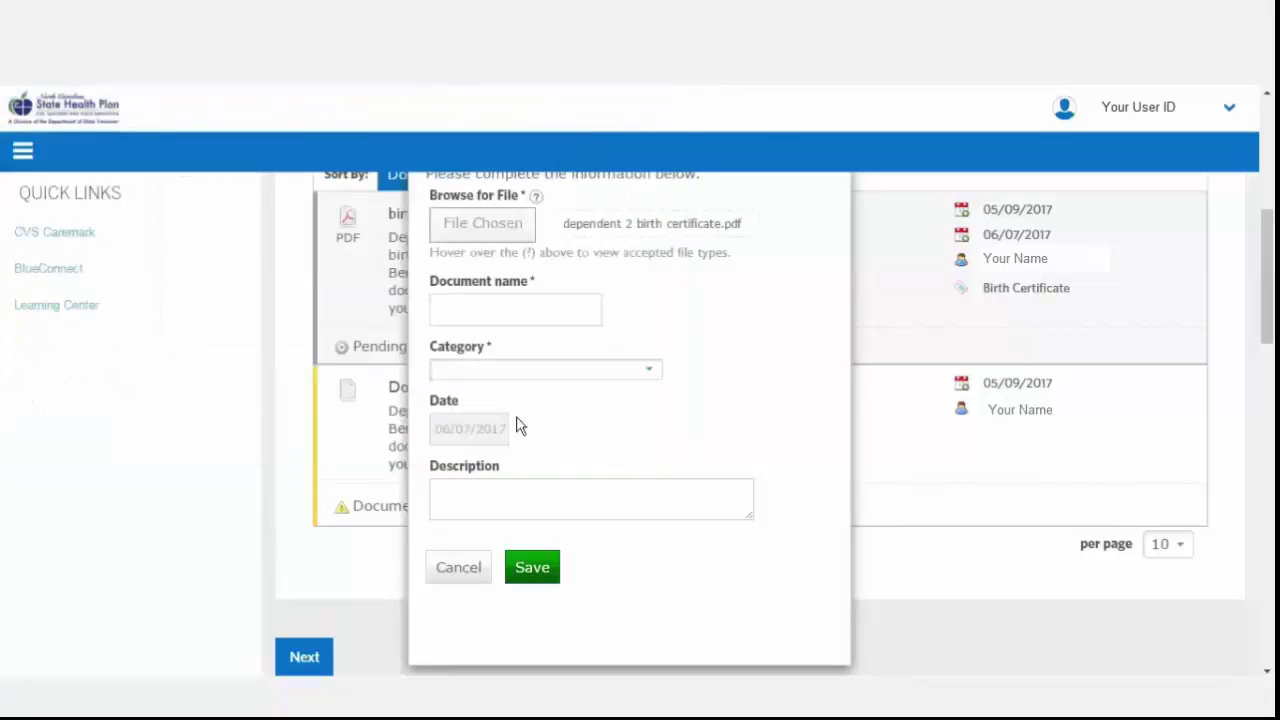
Complete Dependent 2's upload form with document name "birth cert 2", category Birth Certificate and description "birth cert 2", and save it.
click(493, 312)
text(b)
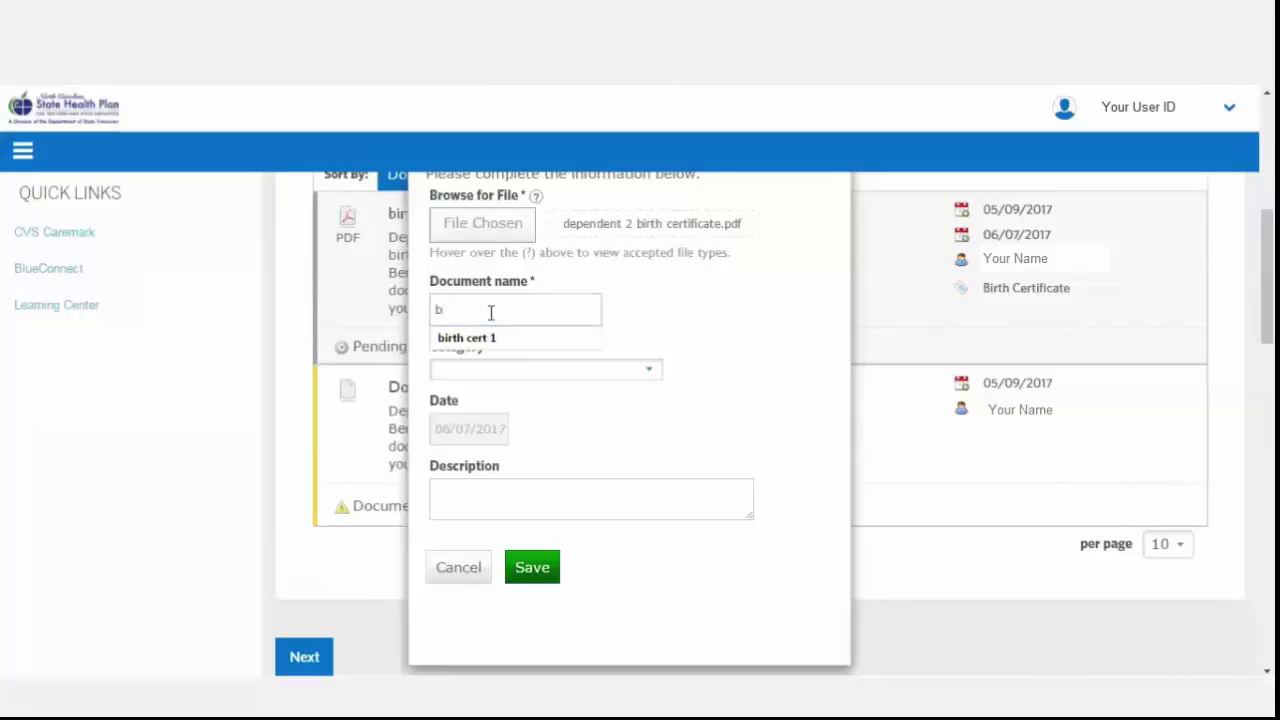
text(irth cert 2)
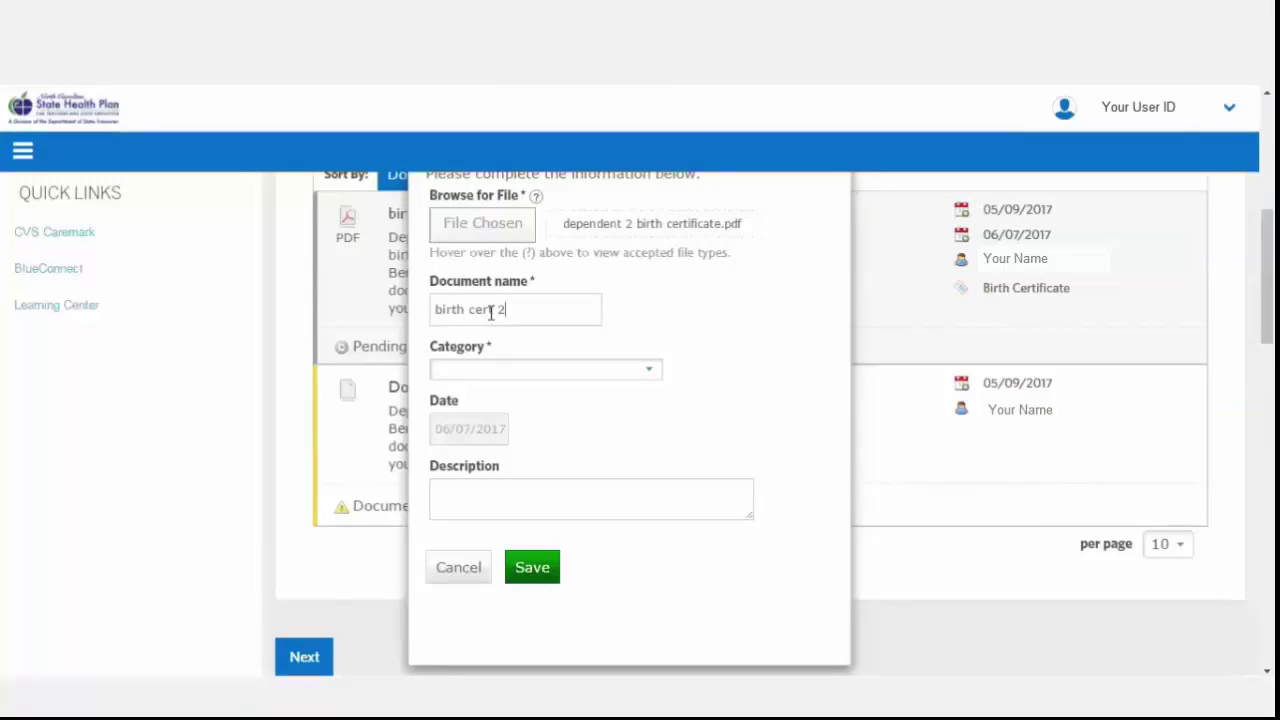
click(650, 376)
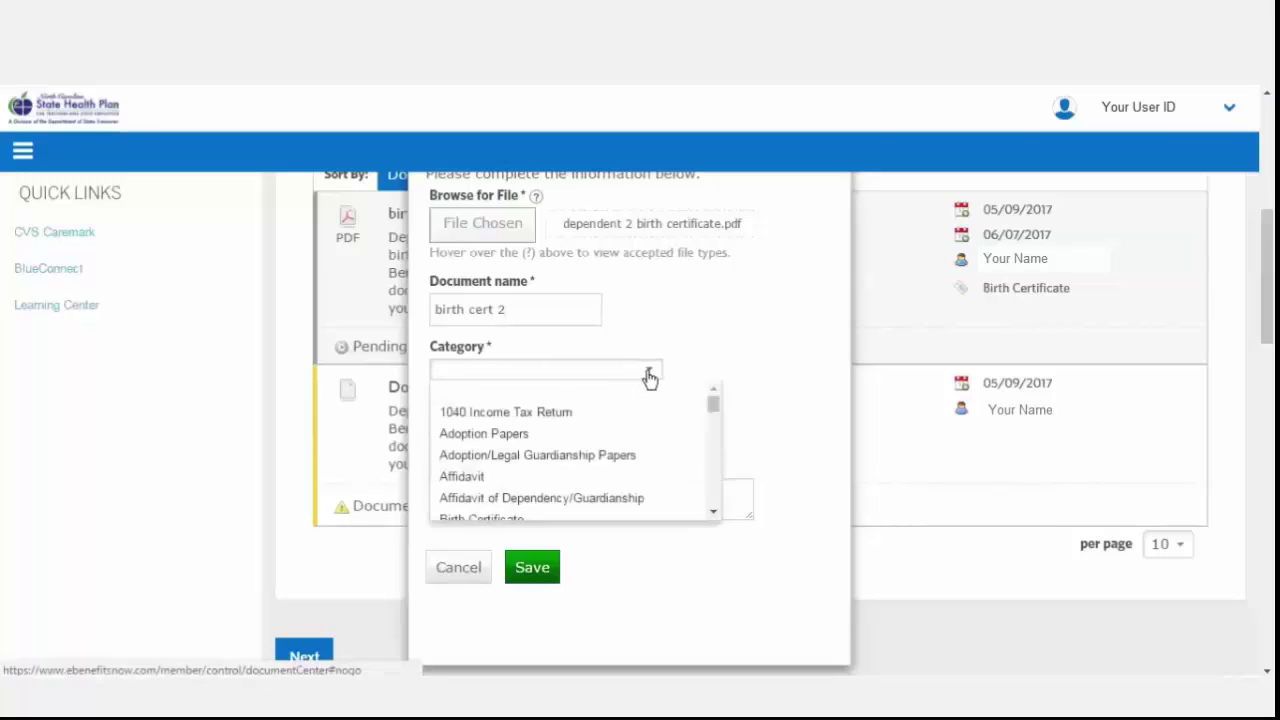
click(713, 515)
click(713, 515)
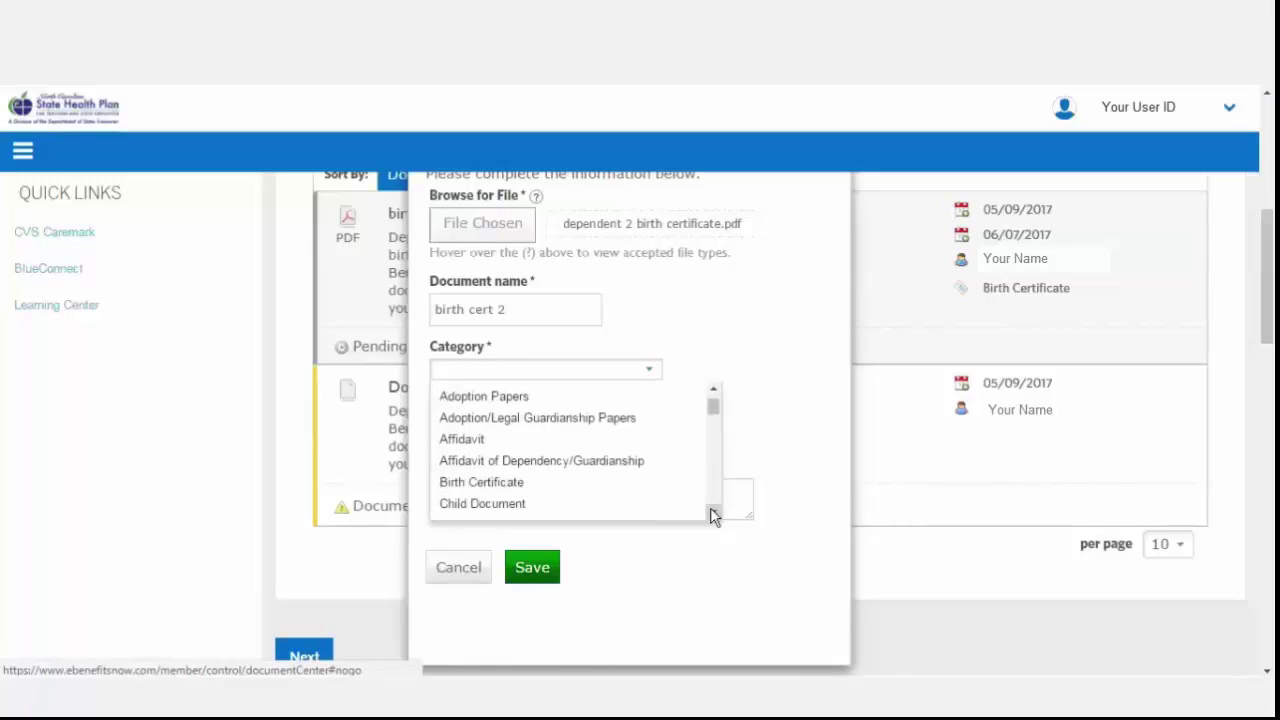
click(642, 483)
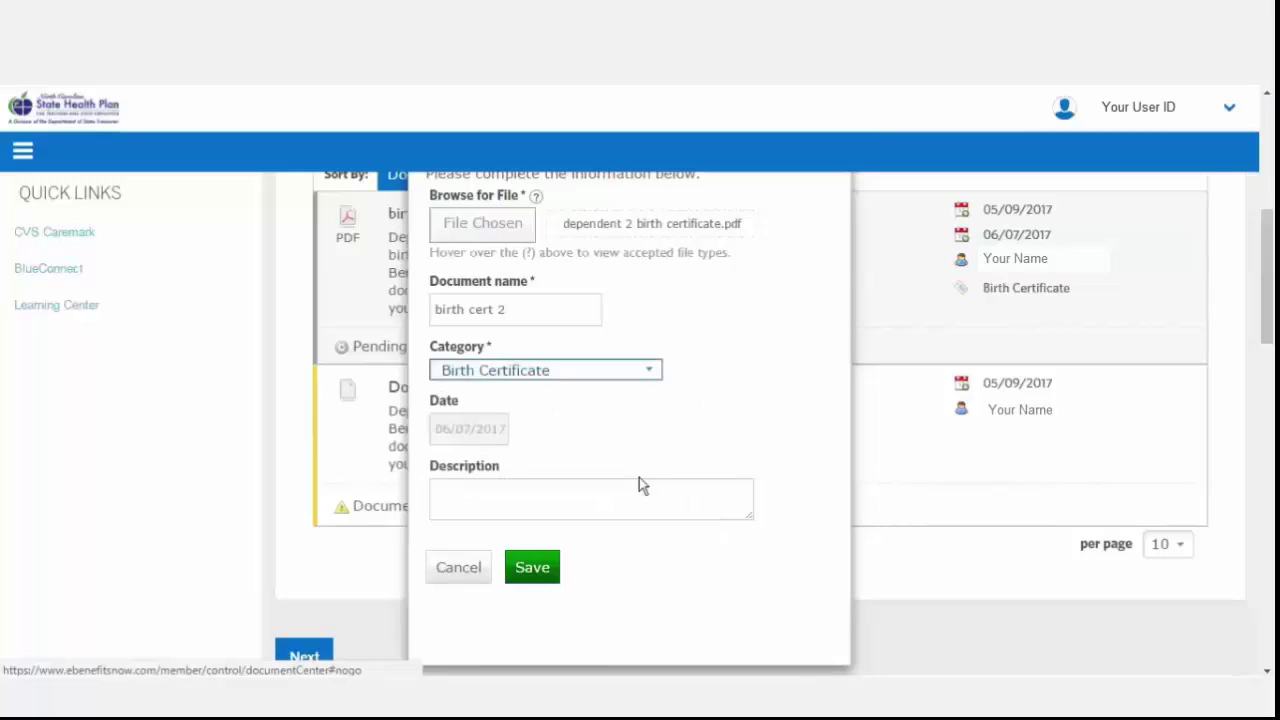
click(580, 500)
text(bir)
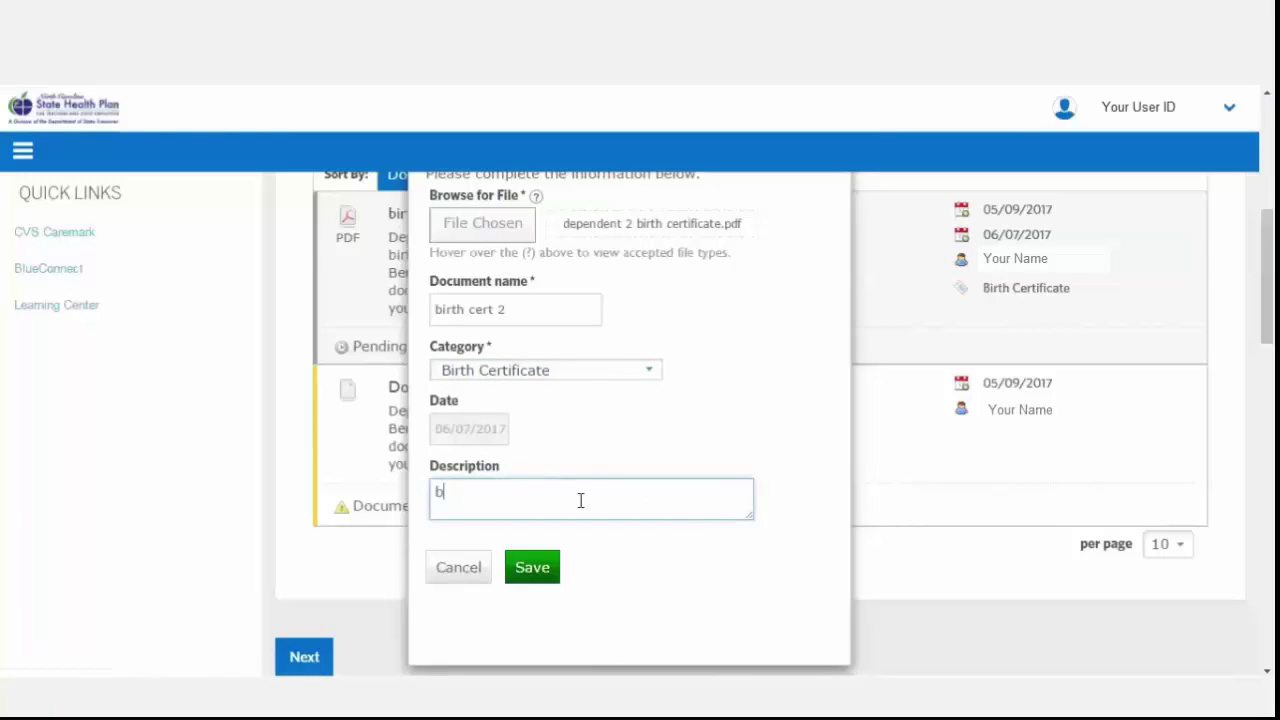
text(th cert 2)
click(539, 570)
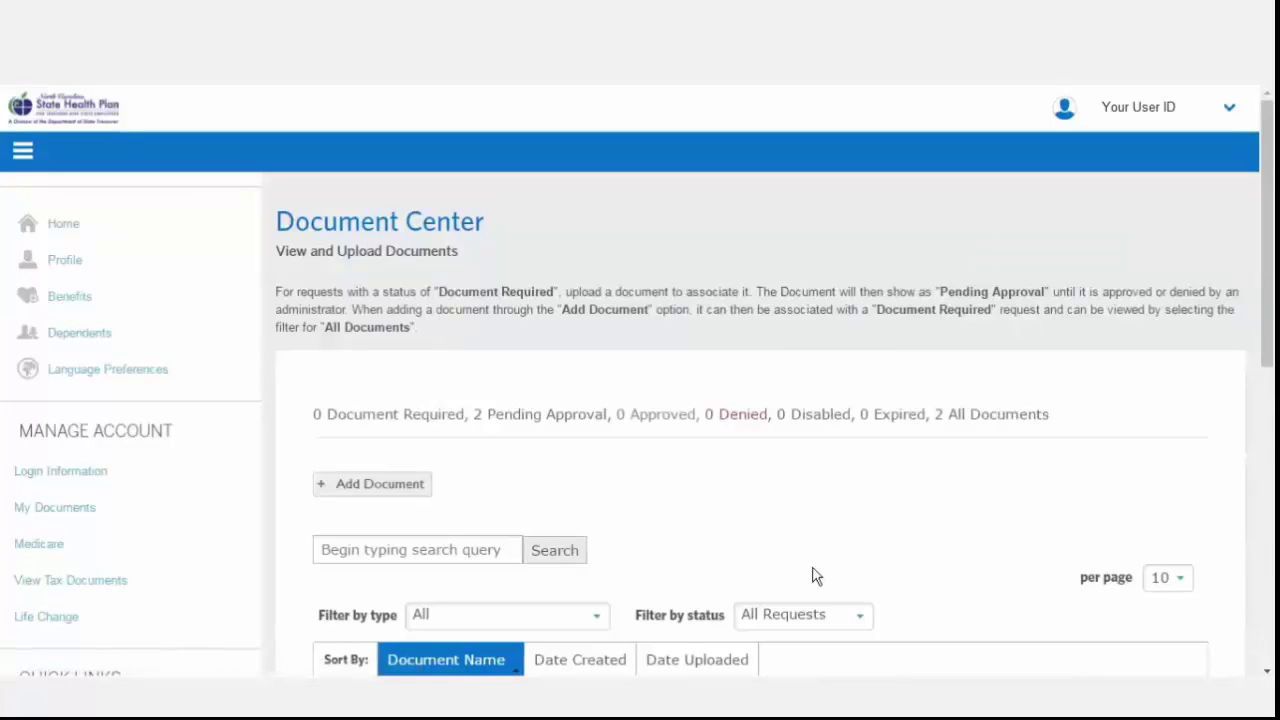
Check the status of both uploaded birth certificates and proceed to the page after the Document Center.
click(1262, 664)
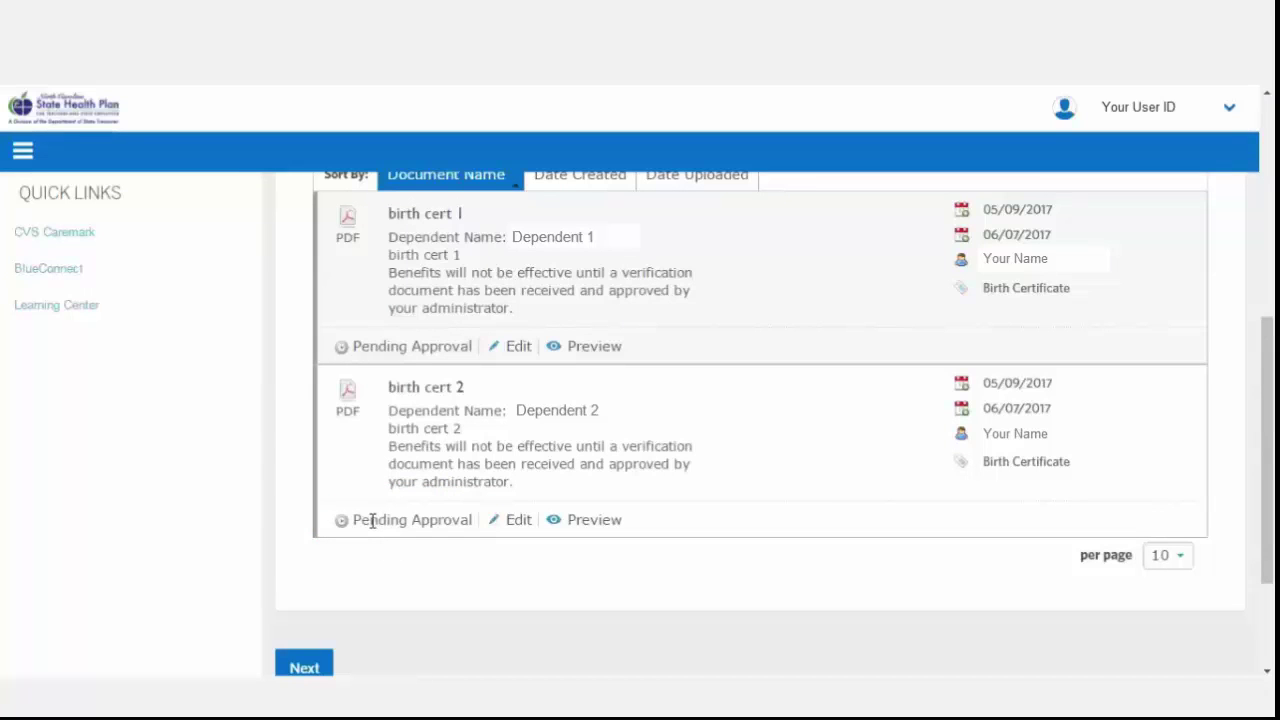
click(304, 668)
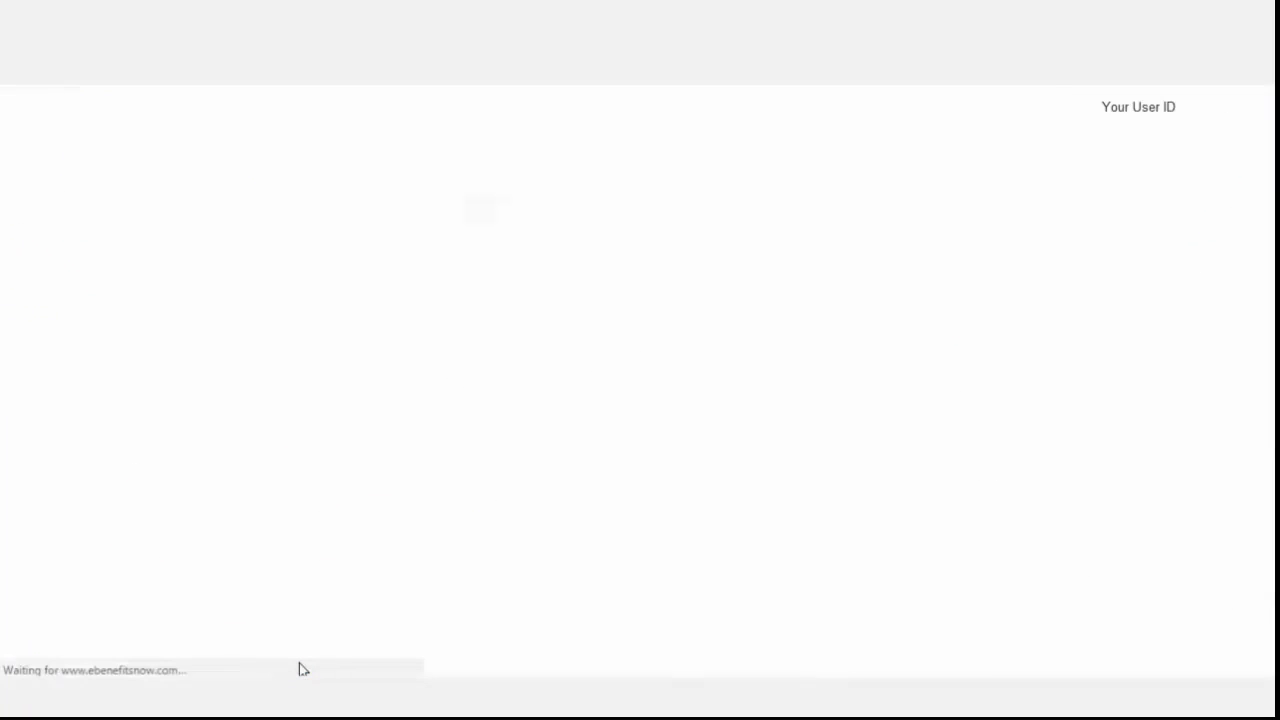